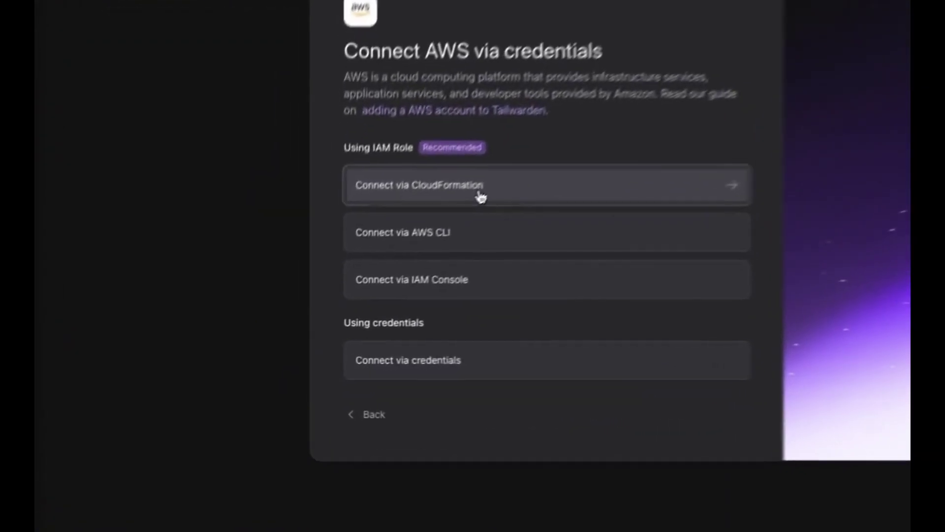
- Review the CloudFormation connection option and the full stack-creation command offered by the AWS CLI option, and return to the connection methods
click(367, 273)
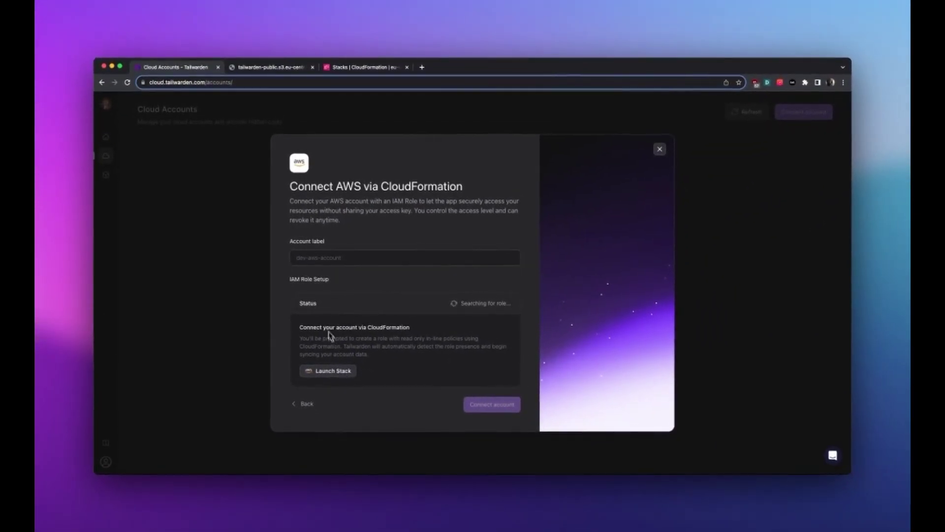
click(306, 408)
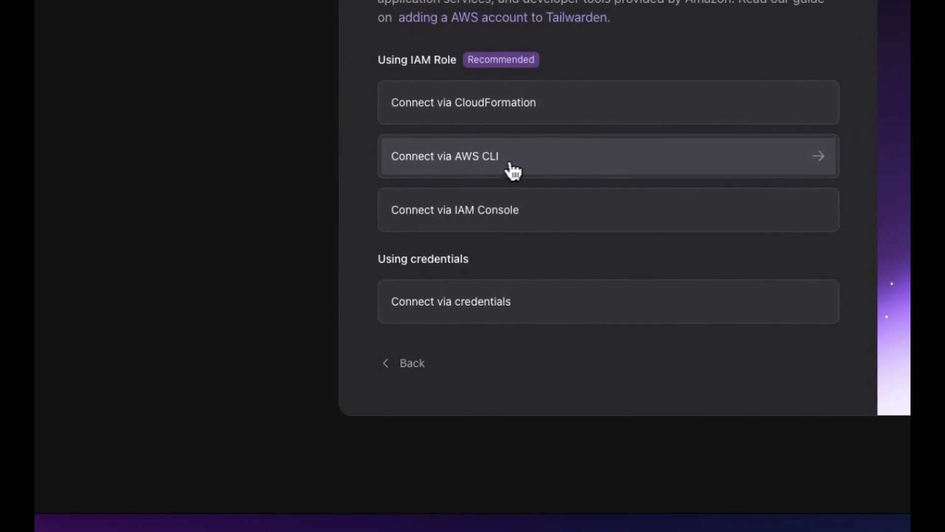
click(365, 318)
scroll(524, 345, right, 5)
scroll(527, 343, right, 10)
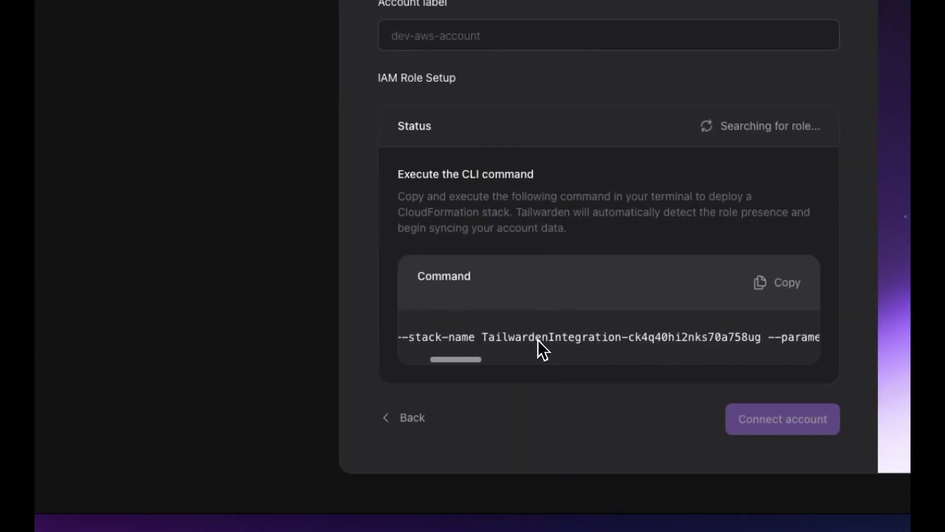
scroll(538, 340, right, 3)
scroll(538, 341, left, 15)
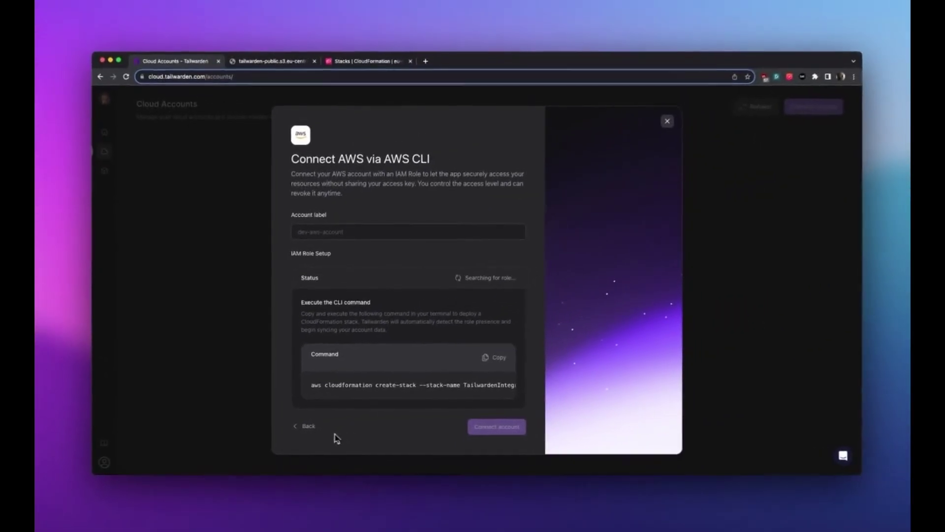
click(327, 427)
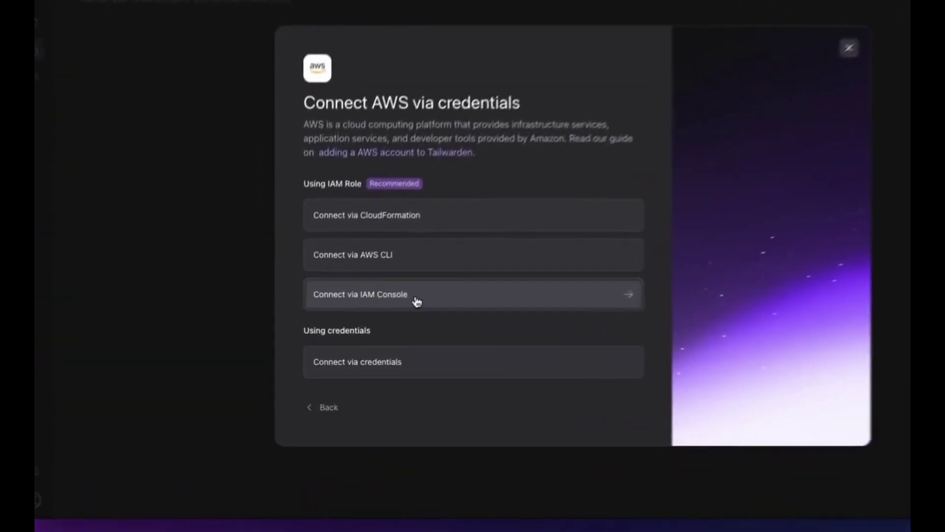
- Review the IAM Console connection form's Tailwarden account ID, External ID and Role ARN fields, and return to the connection methods
click(367, 328)
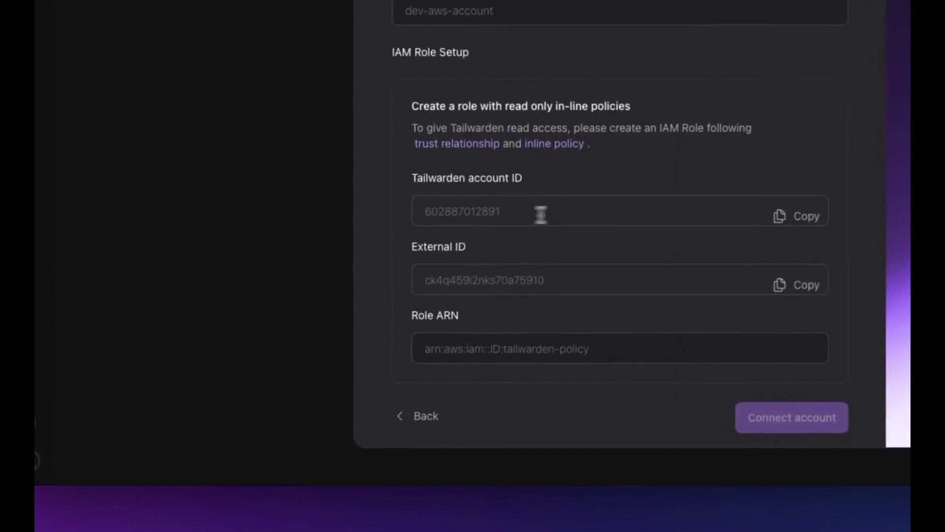
drag(361, 339, 311, 338)
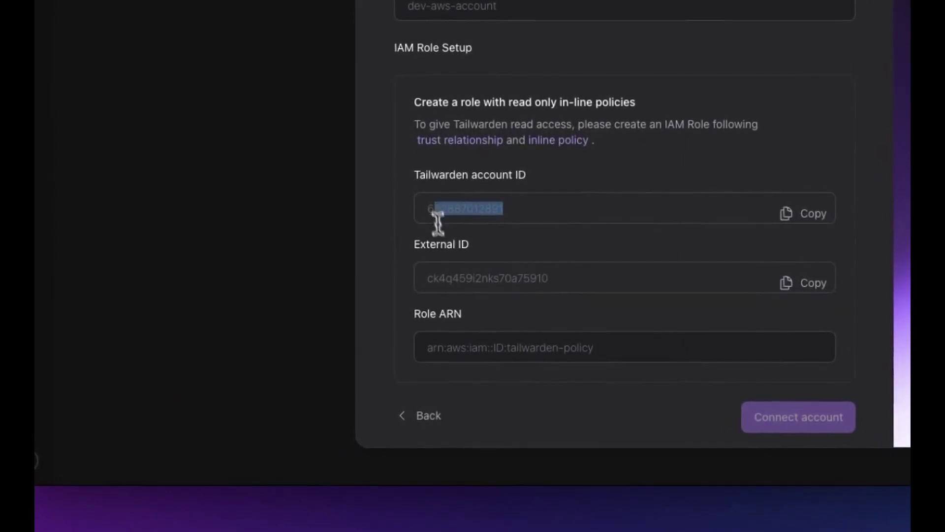
drag(569, 287, 426, 278)
scroll(508, 338, down, 1)
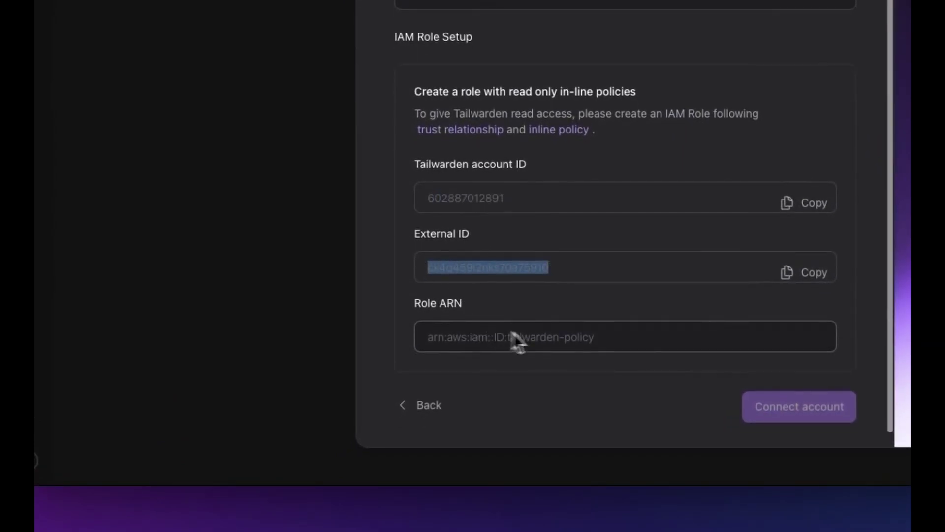
click(630, 347)
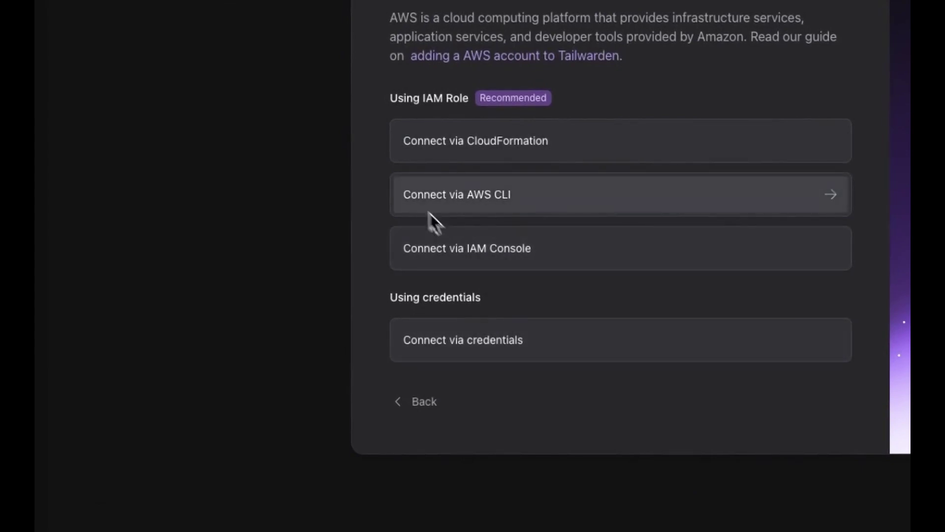
- Choose CloudFormation as the method for connecting the AWS account
click(498, 149)
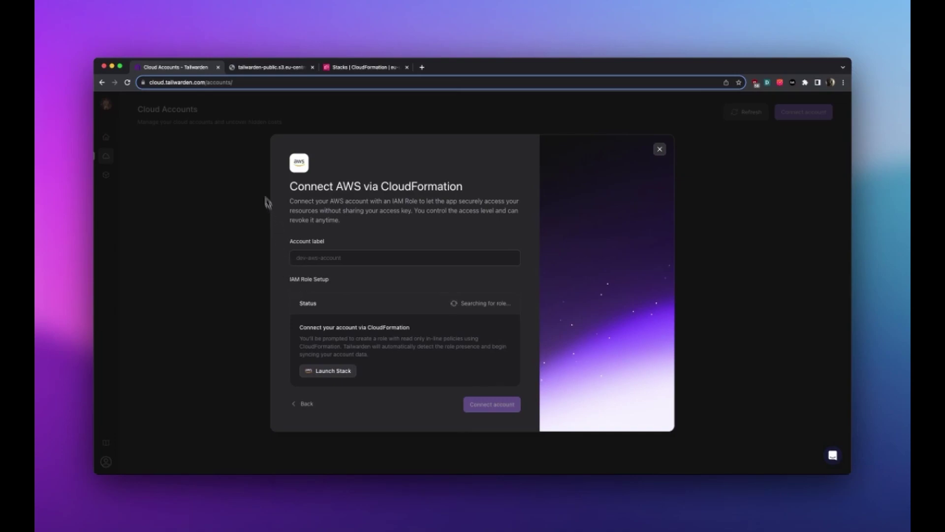
- Examine the description, parameters and allowed policy actions in the integration-latest.json template
click(269, 67)
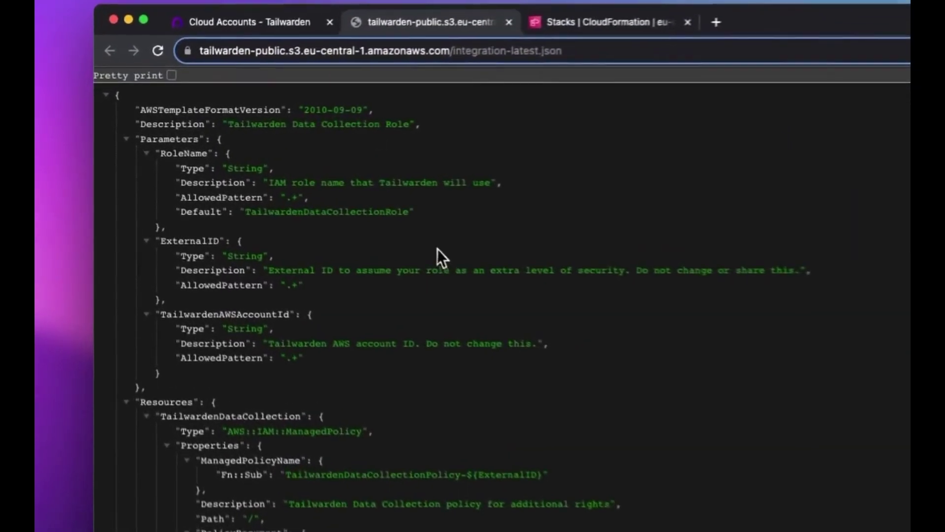
drag(273, 125, 420, 124)
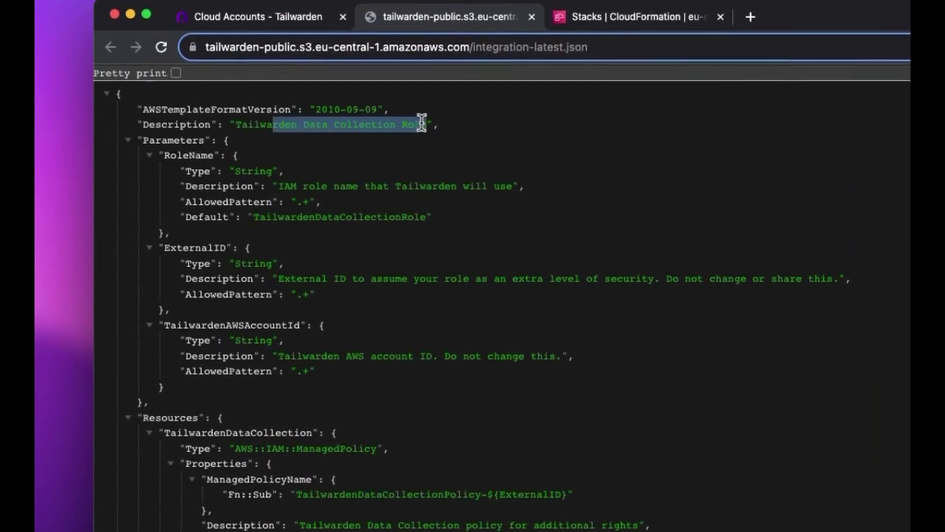
scroll(427, 148, down, 5)
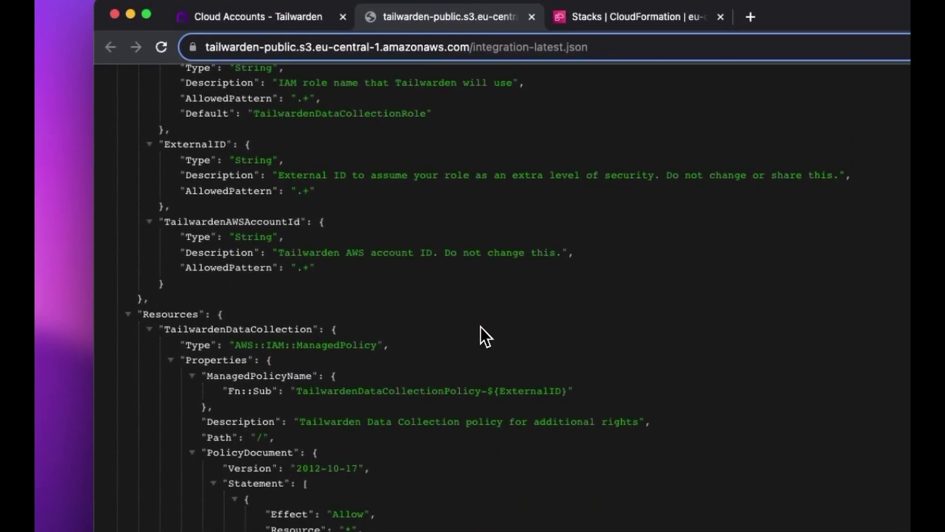
scroll(483, 327, down, 5)
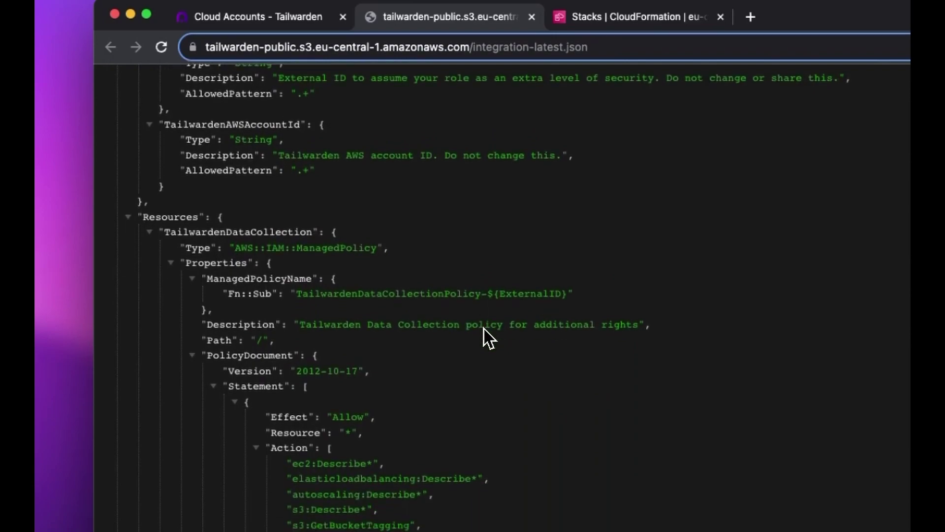
scroll(483, 338, down, 12)
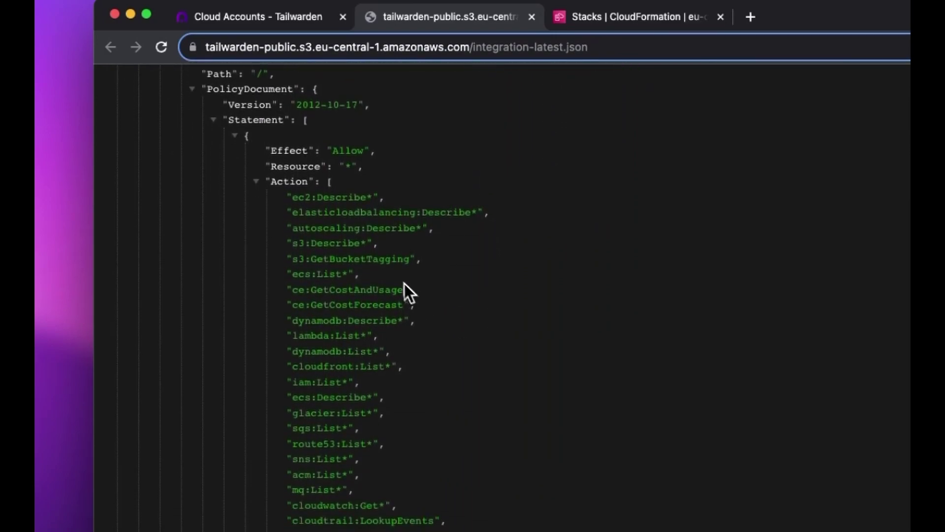
scroll(350, 238, down, 4)
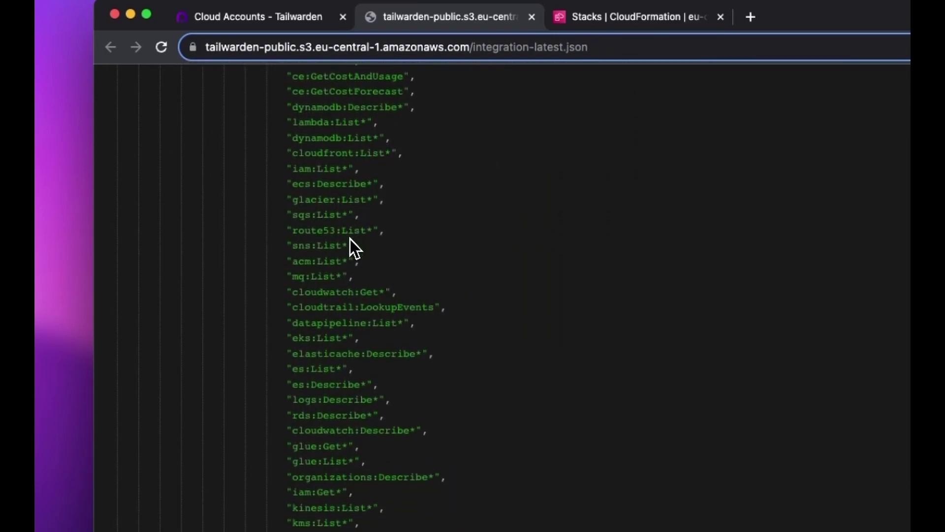
scroll(350, 238, down, 7)
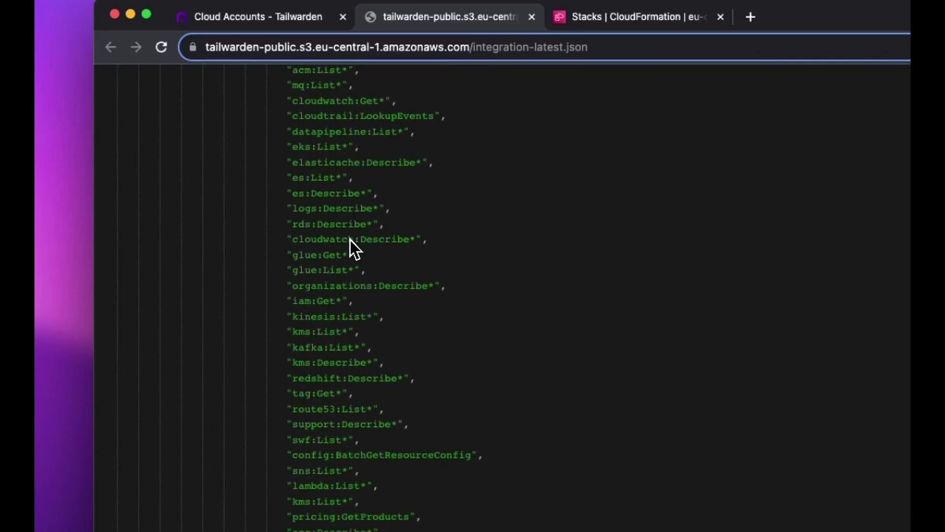
scroll(350, 240, down, 7)
scroll(355, 232, up, 5)
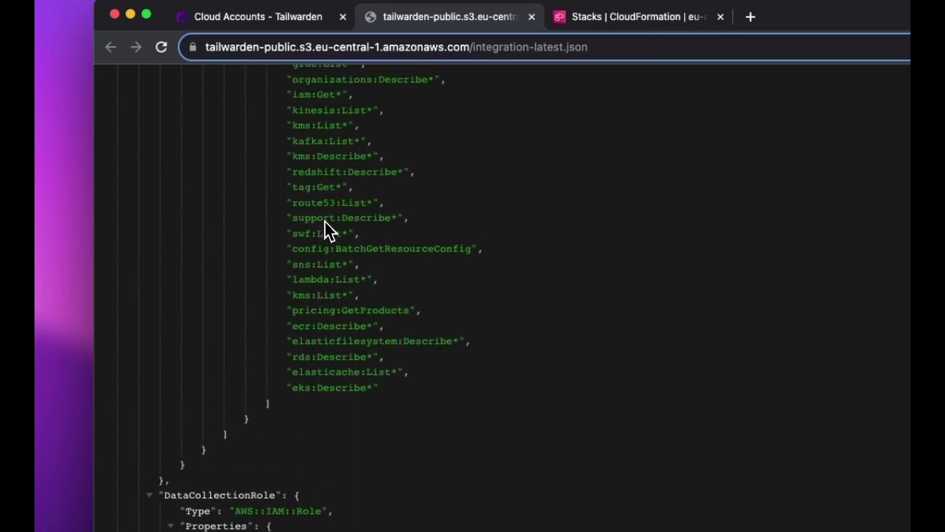
scroll(312, 296, down, 14)
scroll(320, 246, up, 3)
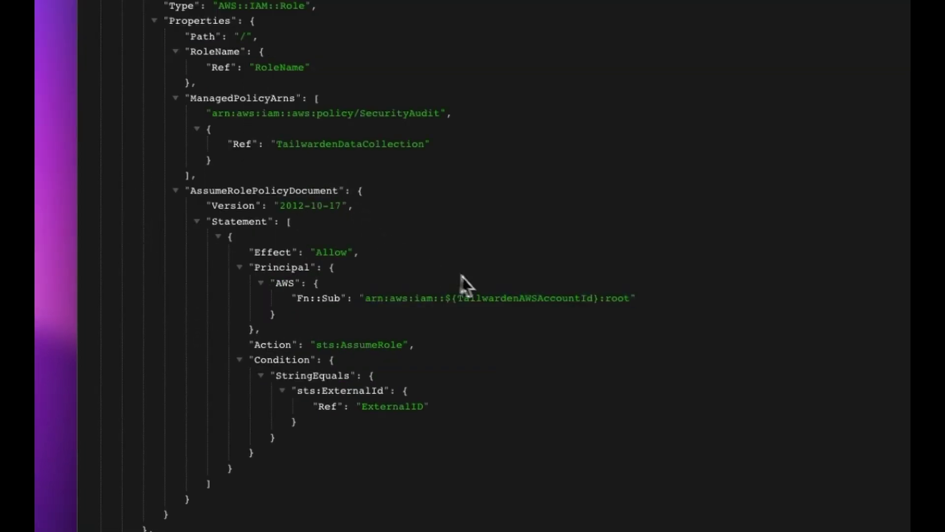
- Examine the data collection role's AWS principal and external ID condition, and the Custom resource below it in the template
drag(669, 299, 380, 298)
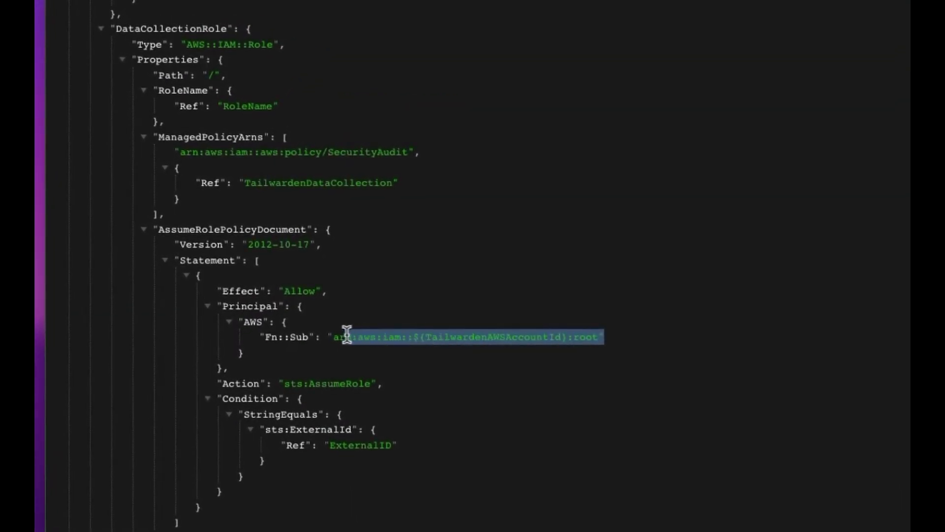
click(348, 335)
drag(619, 328, 363, 333)
scroll(369, 333, down, 2)
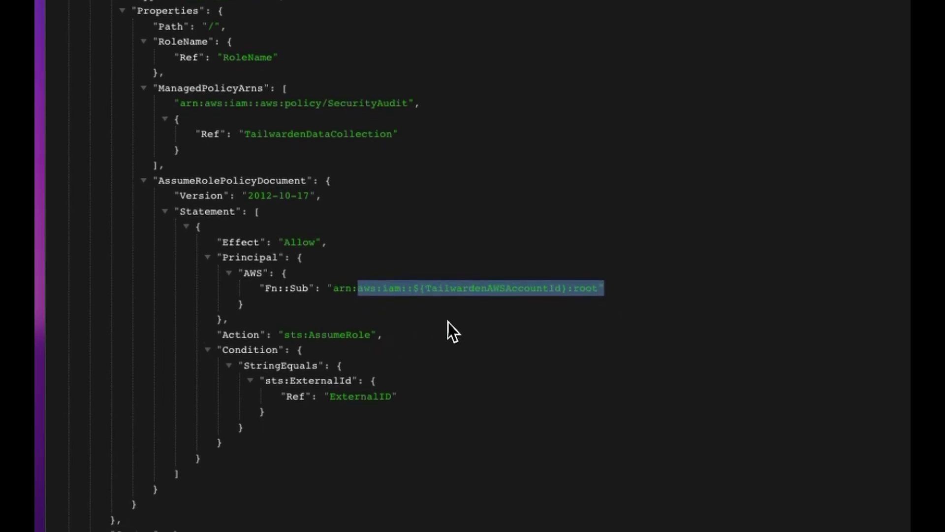
scroll(446, 327, down, 1)
drag(397, 373, 334, 327)
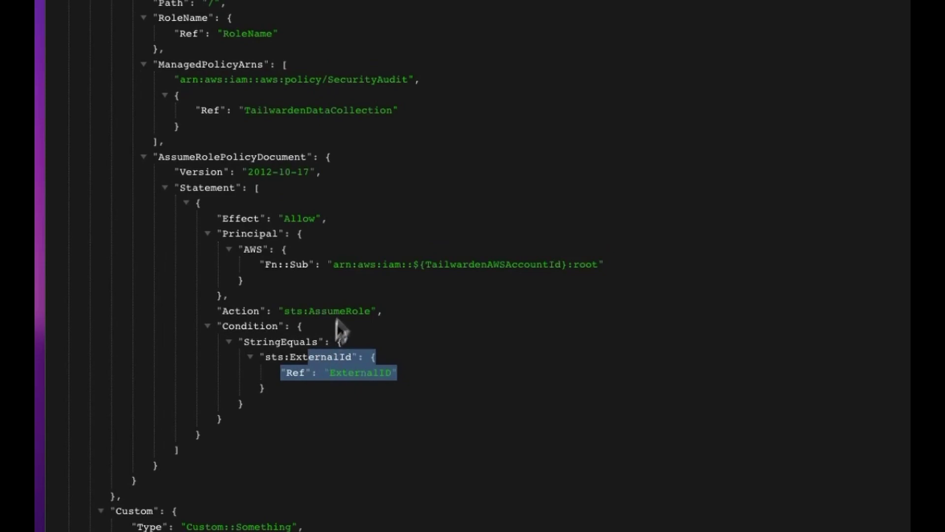
scroll(364, 268, down, 10)
scroll(365, 261, up, 1)
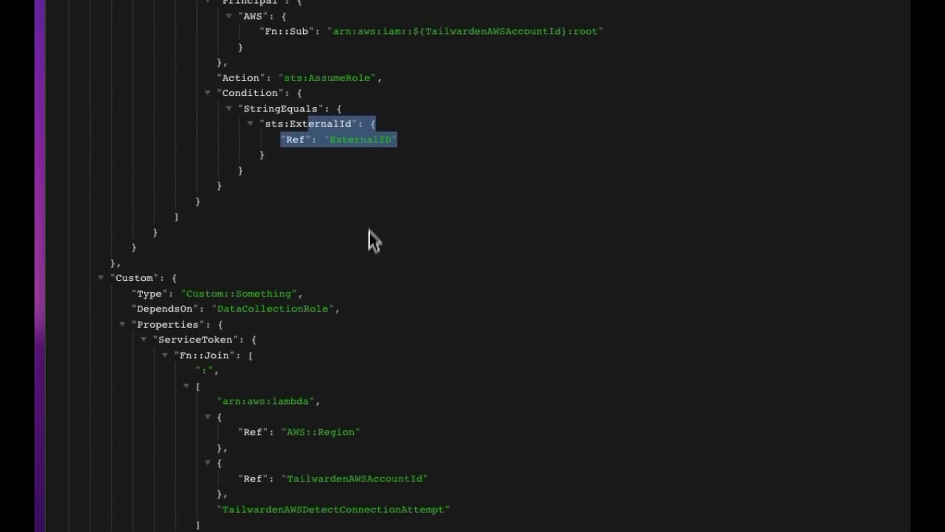
scroll(393, 172, up, 4)
scroll(397, 177, up, 18)
scroll(394, 170, up, 15)
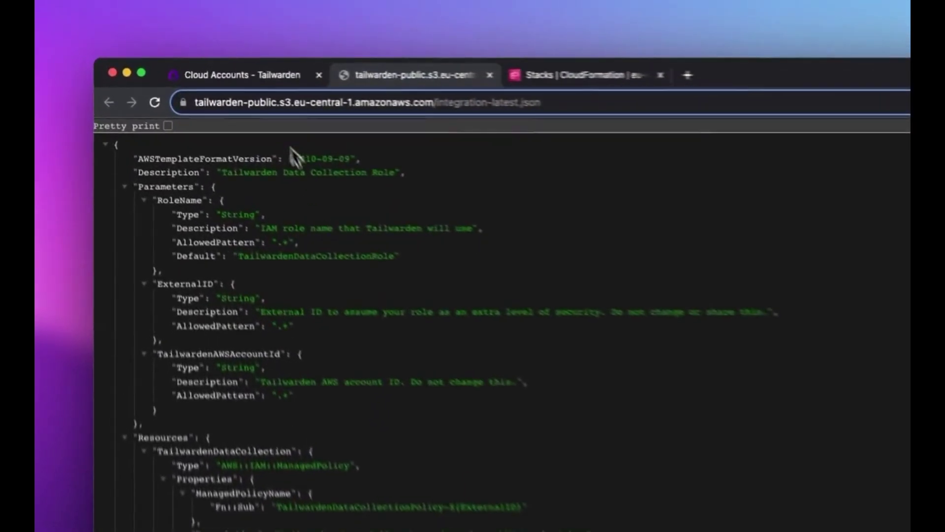
- Launch the Tailwarden stack in AWS, acknowledge that IAM resources with custom names might be created, and create the stack
click(282, 76)
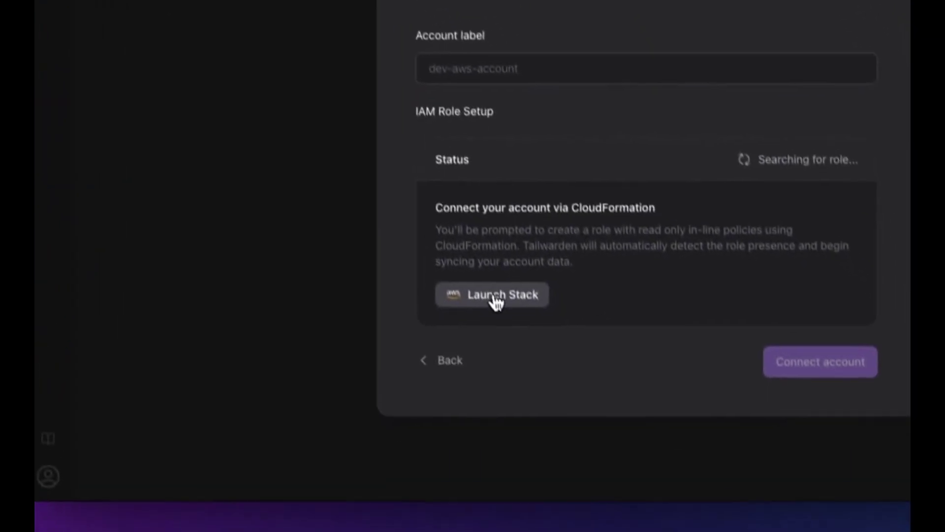
click(547, 465)
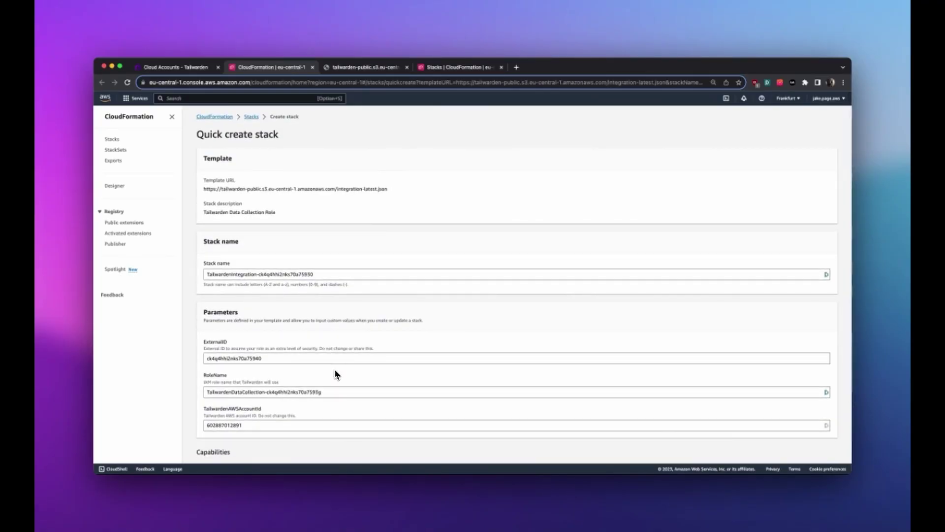
scroll(335, 374, down, 3)
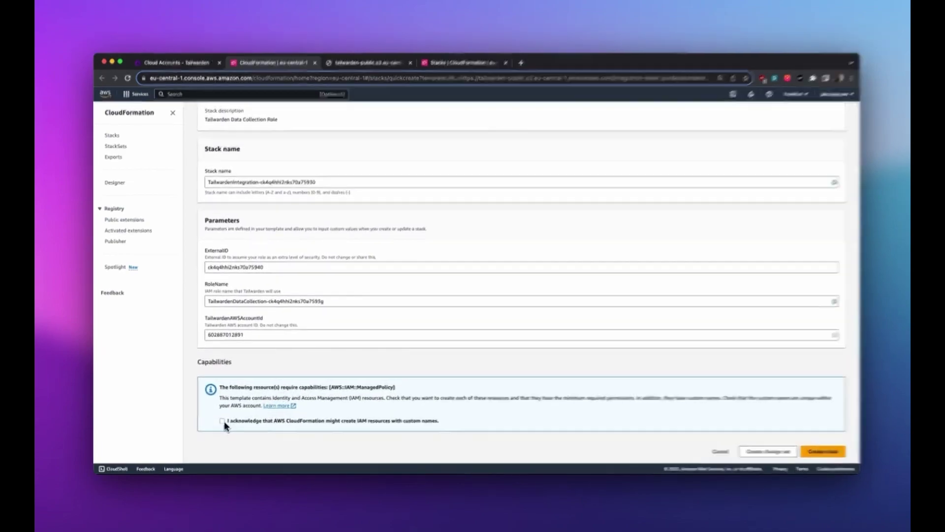
click(222, 421)
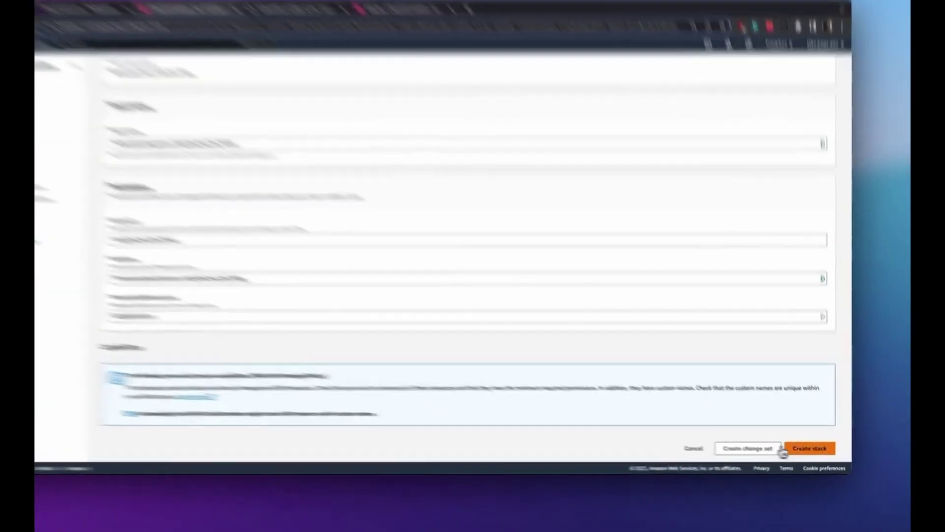
click(816, 451)
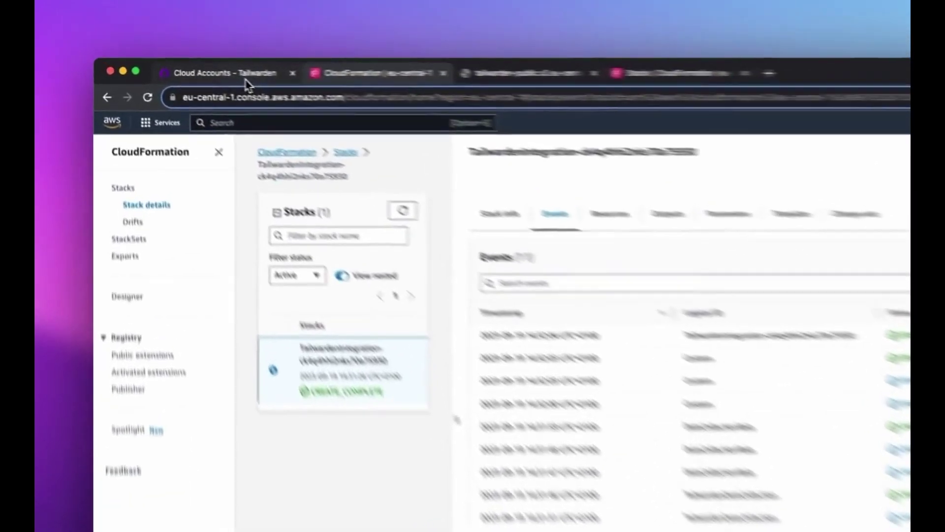
- Back in Tailwarden, label the AWS account "dev-account-" followed by the owner's first name, and connect it
click(188, 69)
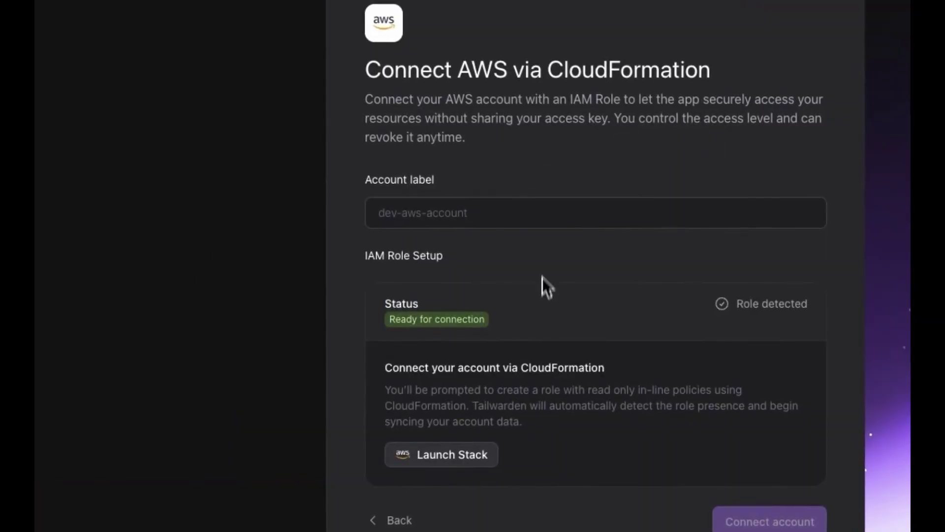
click(575, 213)
text(dev-account-jake)
key(ctrl+a)
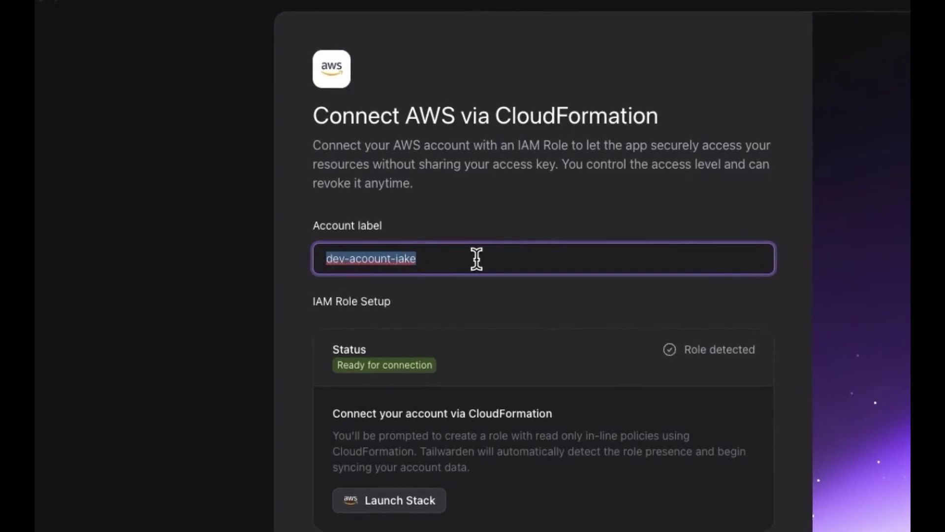
click(476, 258)
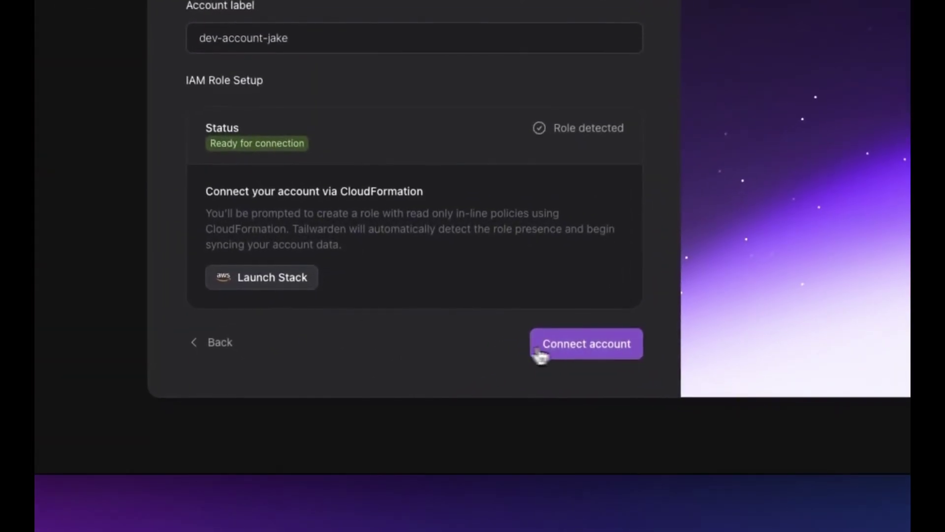
click(491, 409)
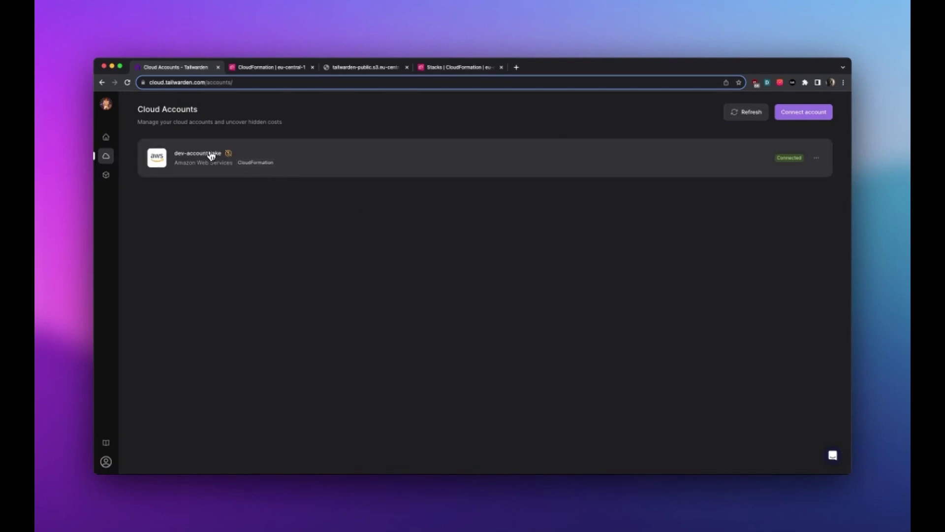
- Open the newly connected AWS account's details and view its list of resources
click(181, 157)
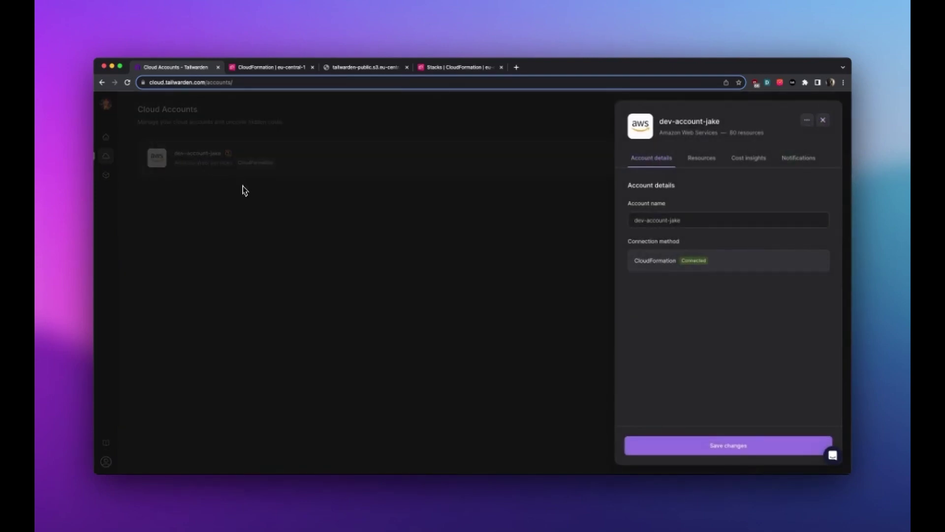
click(696, 158)
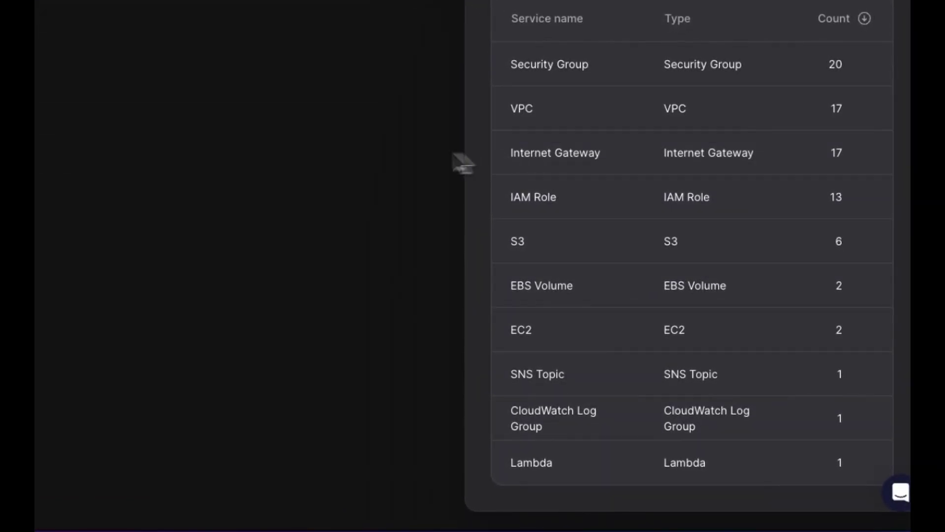
- Close the account details, open the inventory of all resources, and examine the resources' accounts, provider tags and dates
click(359, 158)
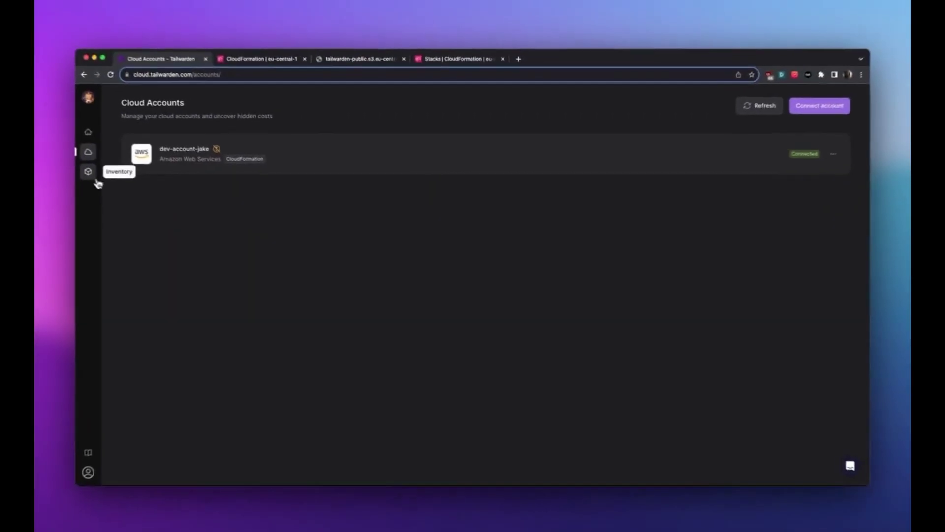
click(105, 176)
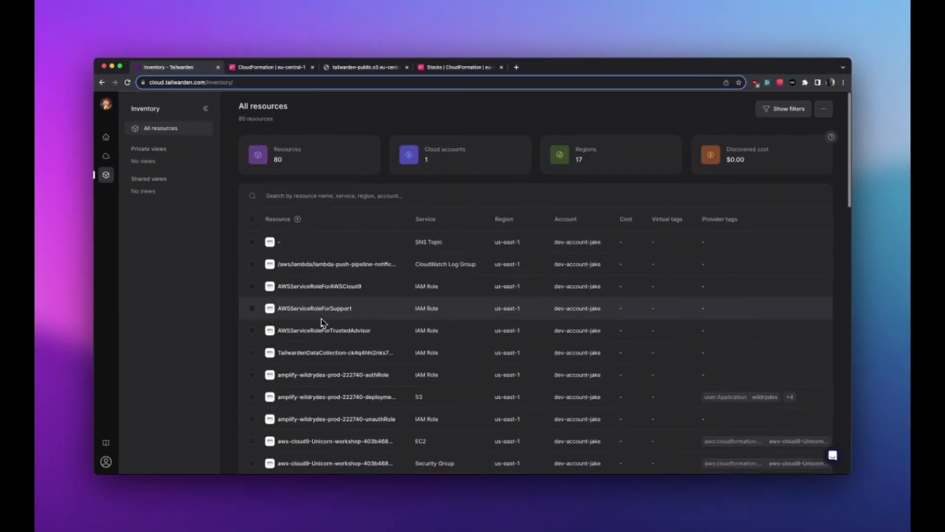
scroll(296, 320, down, 3)
scroll(324, 321, down, 3)
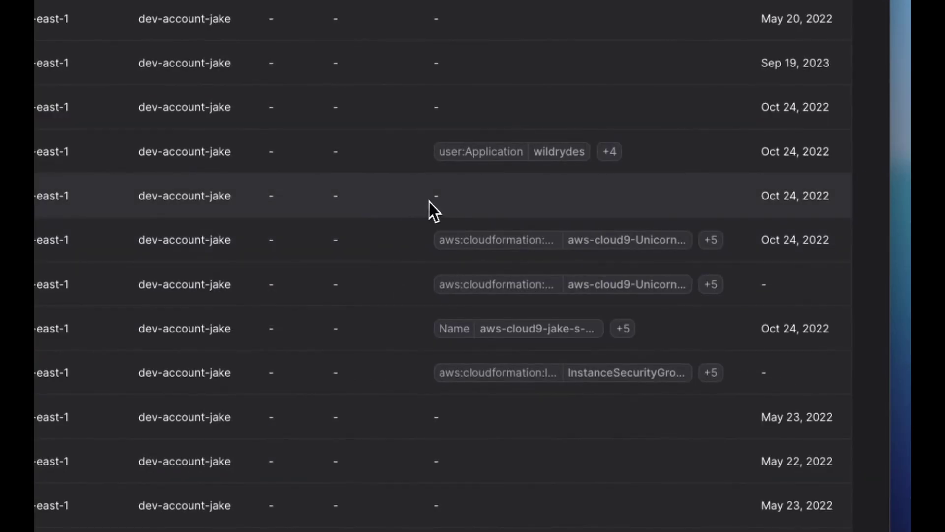
scroll(423, 202, left, 2)
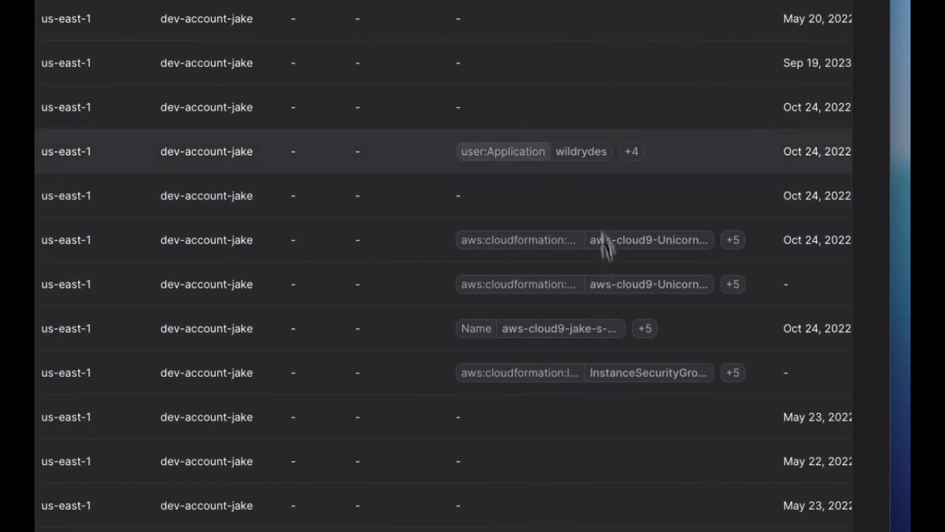
scroll(411, 274, up, 1)
scroll(406, 261, left, 3)
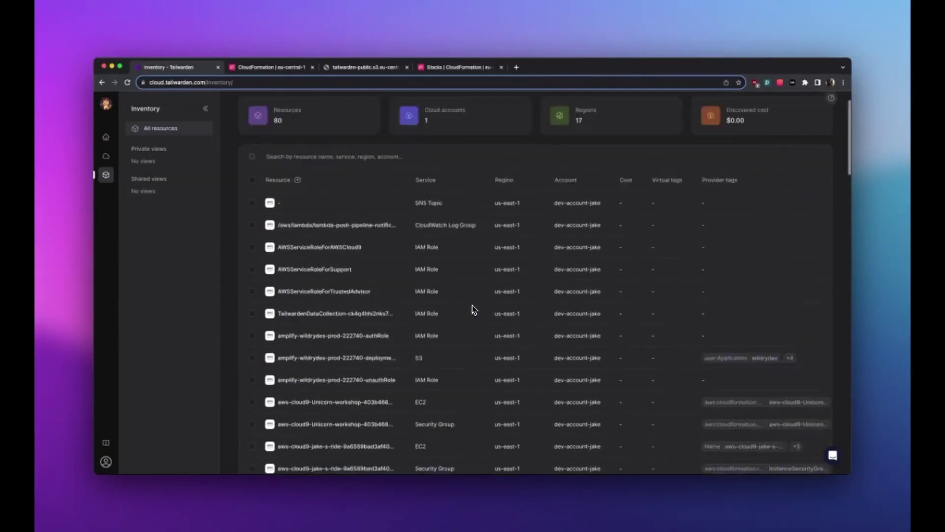
scroll(472, 309, up, 3)
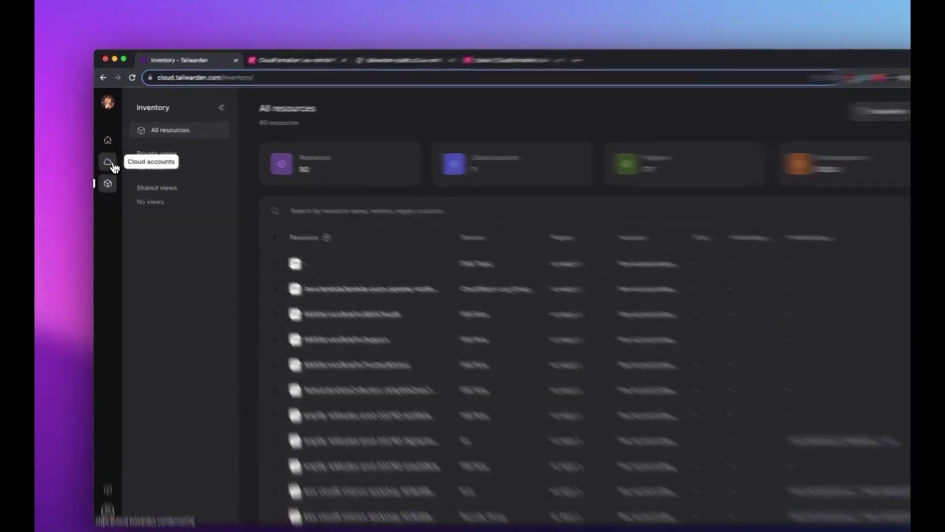
- Open the connected AWS account's cost insights from the cloud accounts list, and return to the summary above the resource inventory
click(109, 158)
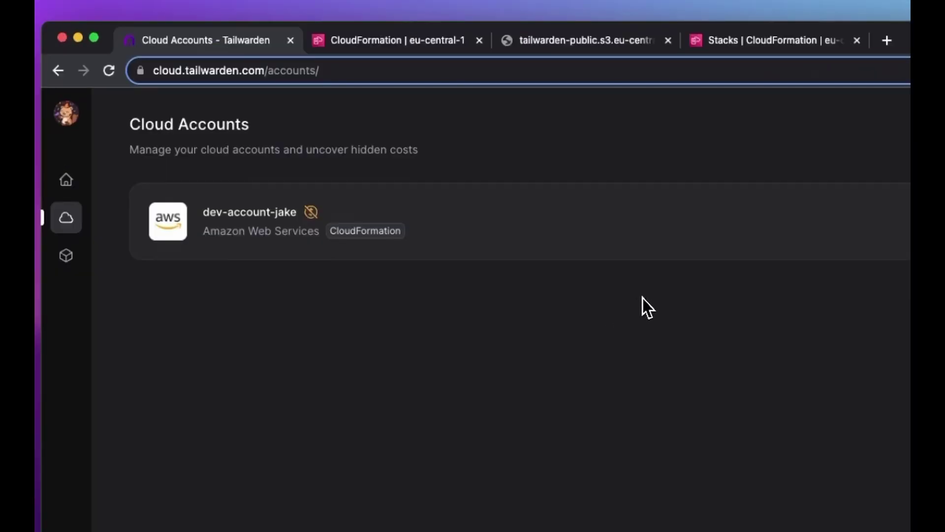
mouse_move(314, 213)
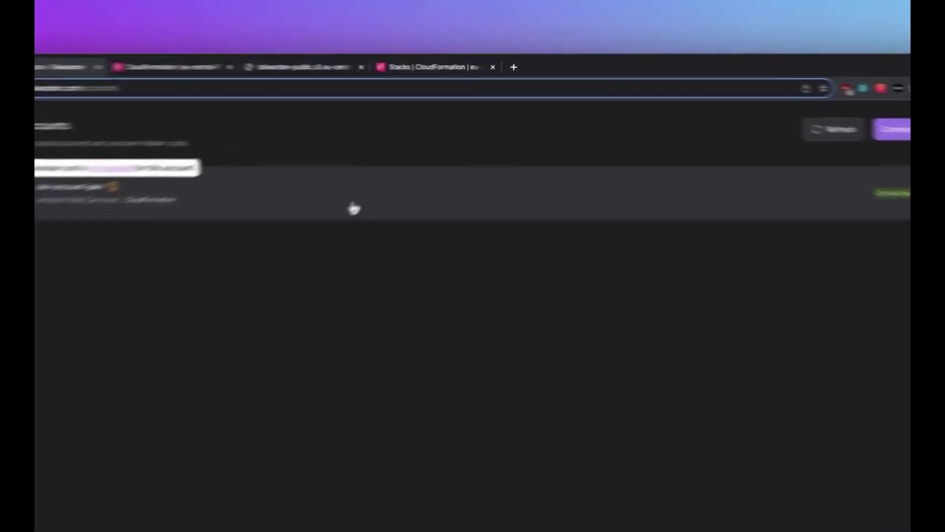
click(355, 204)
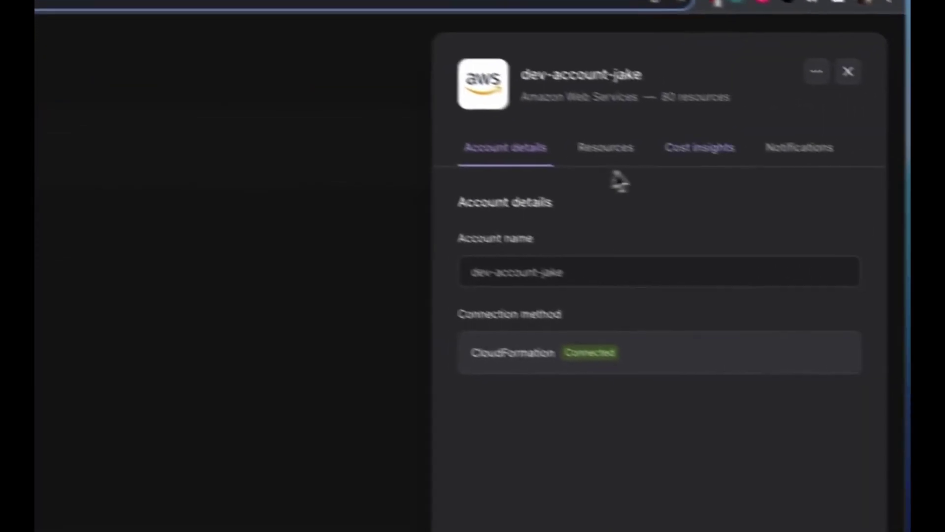
click(701, 148)
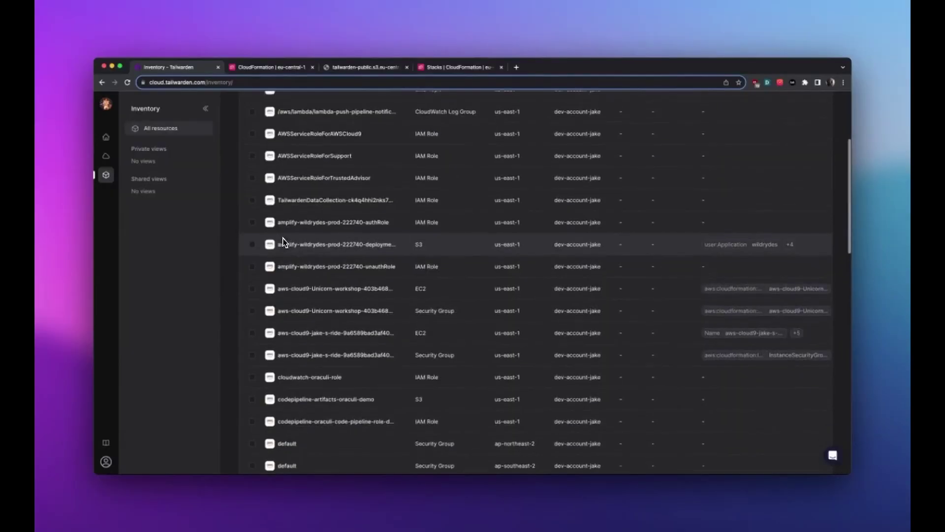
scroll(285, 239, up, 5)
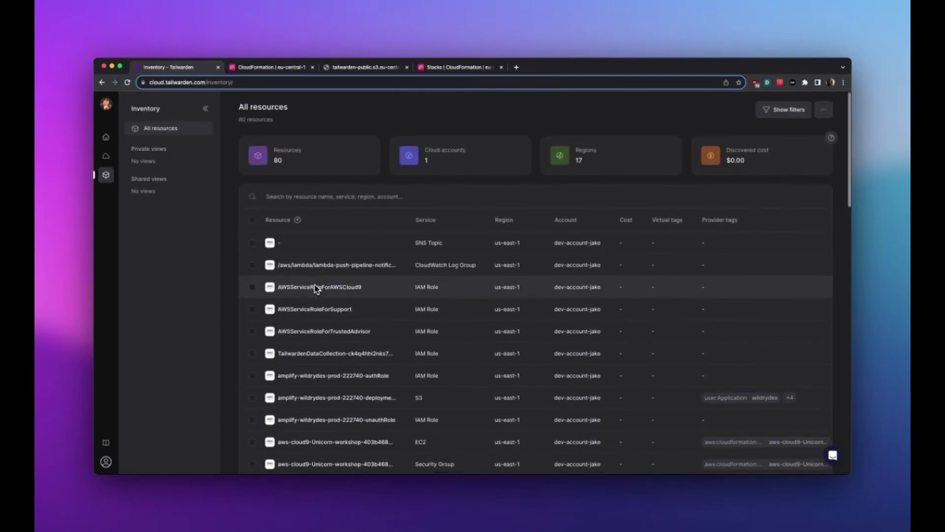